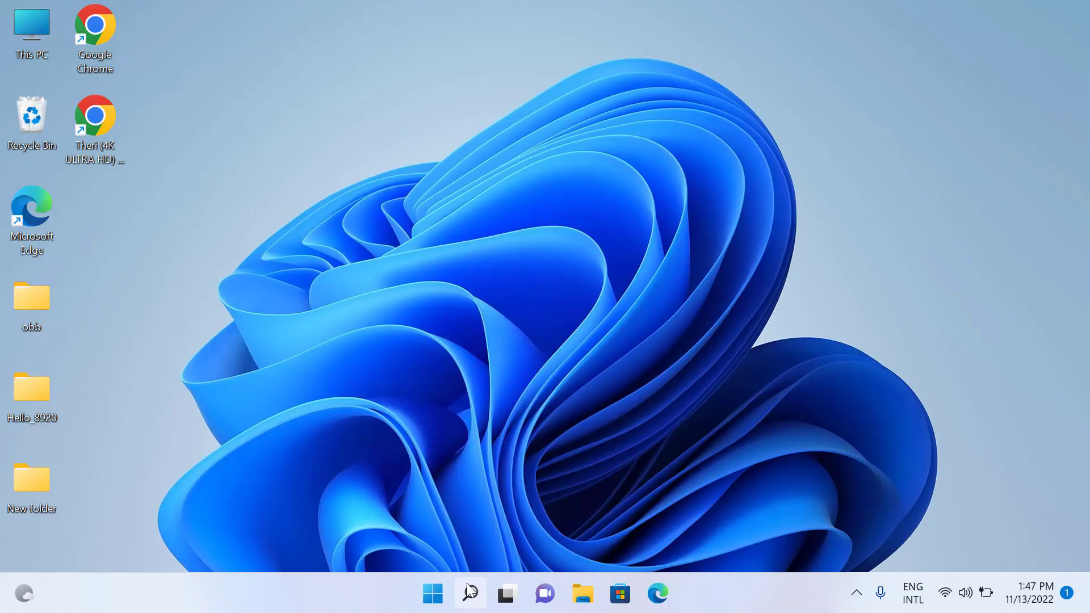
Step: Open the list for turning Windows features on or off through Programs and Features in Control Panel
left_click(468, 584)
type("cont")
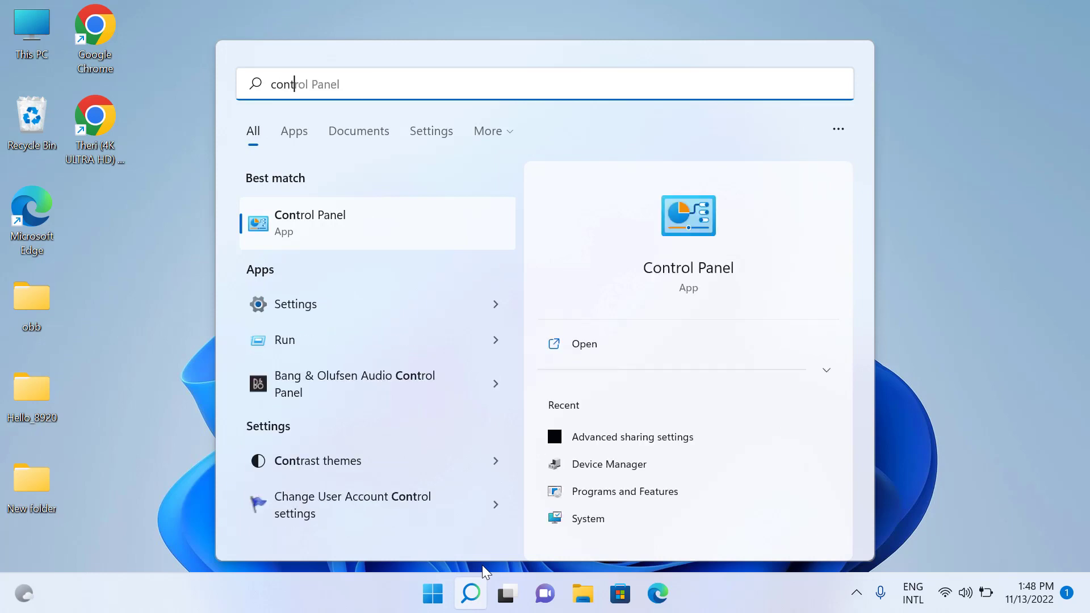
left_click(322, 222)
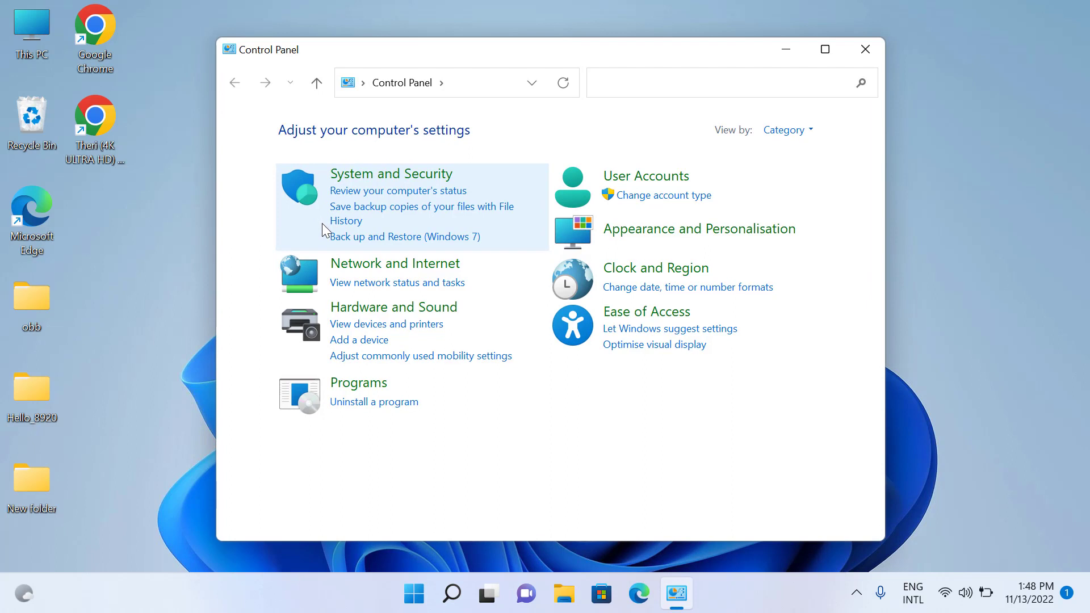
left_click(353, 385)
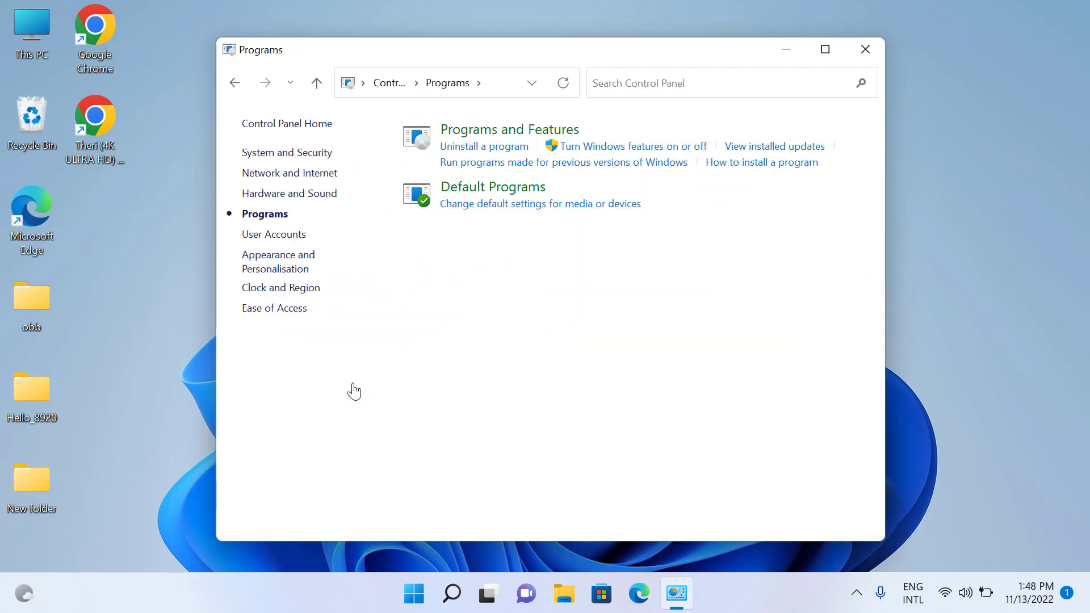
left_click(485, 132)
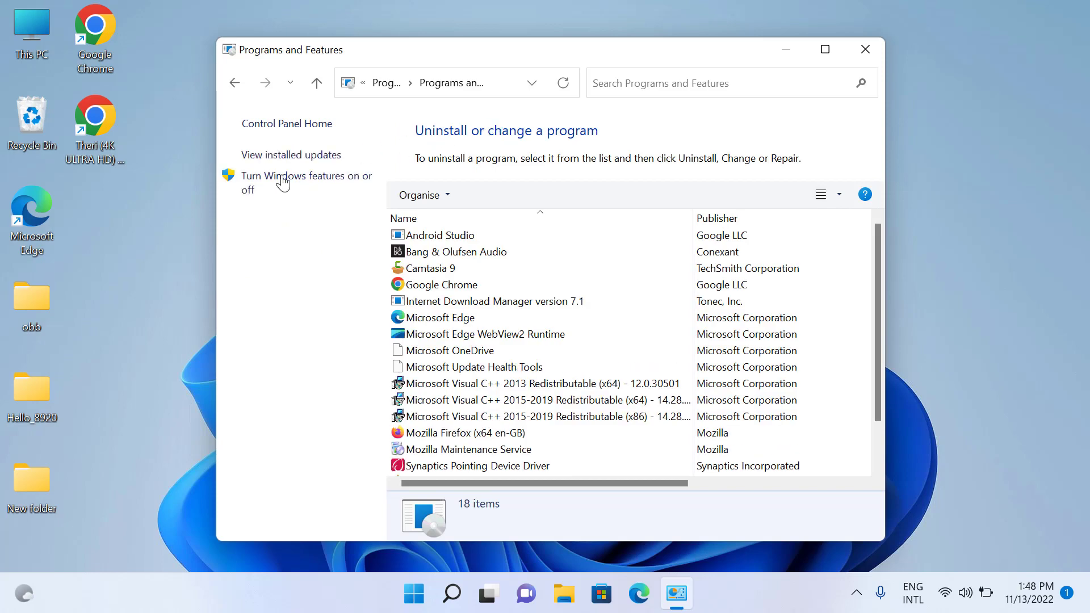
left_click(300, 184)
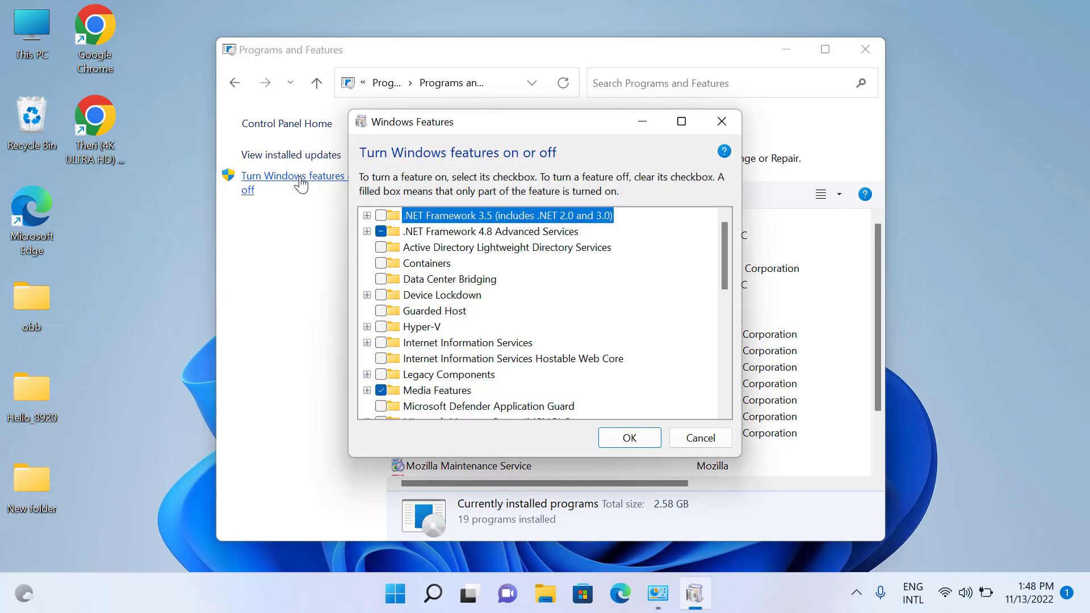
Step: Turn on the Hyper-V feature, including Hyper-V Management Tools and Hyper-V Platform, and confirm the change
left_click(368, 328)
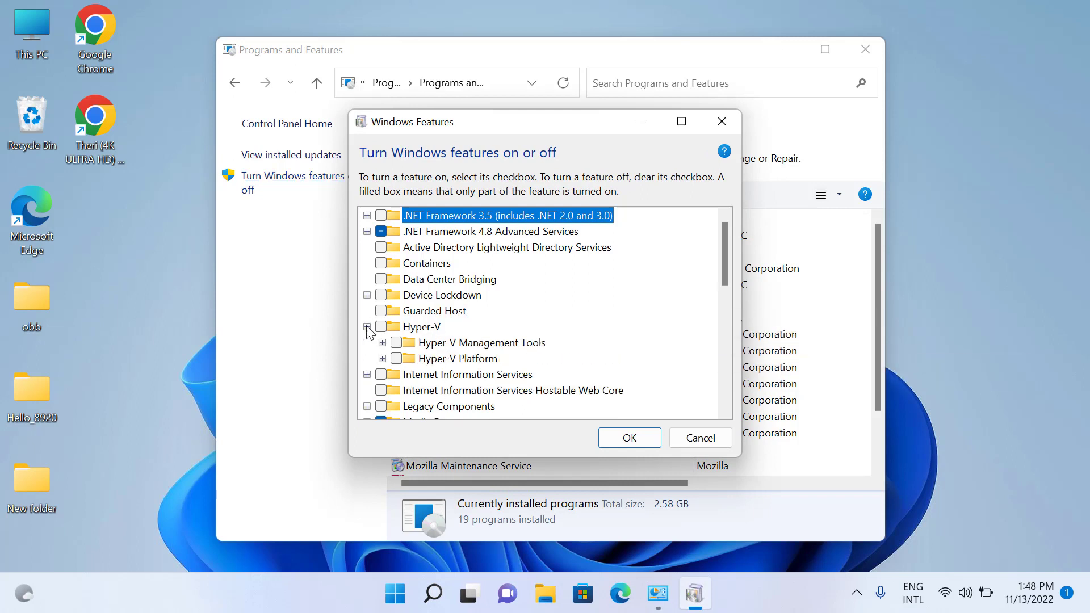
left_click(381, 327)
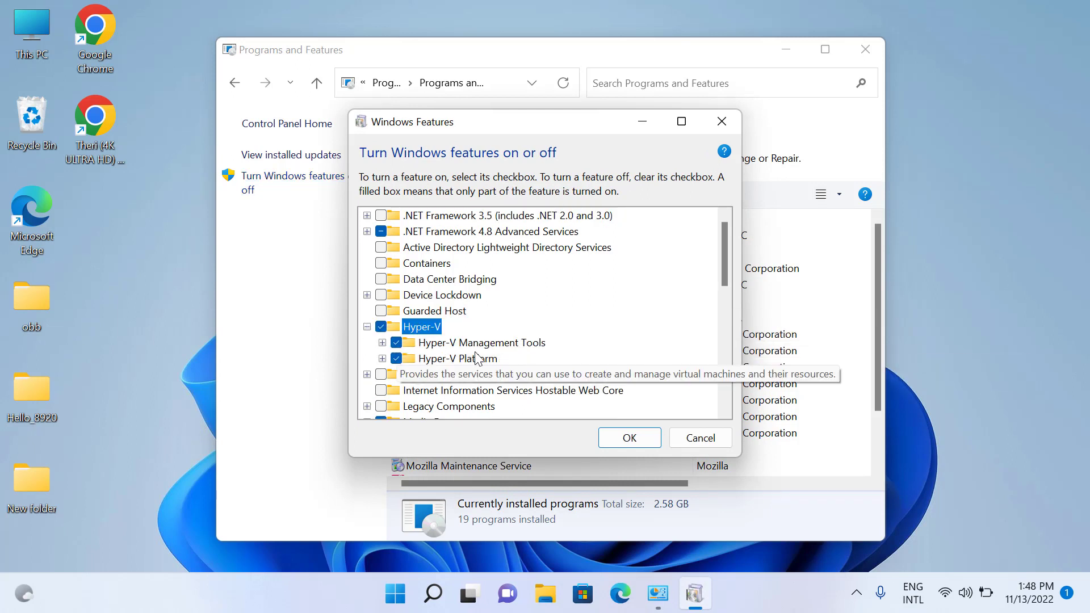
left_click(630, 443)
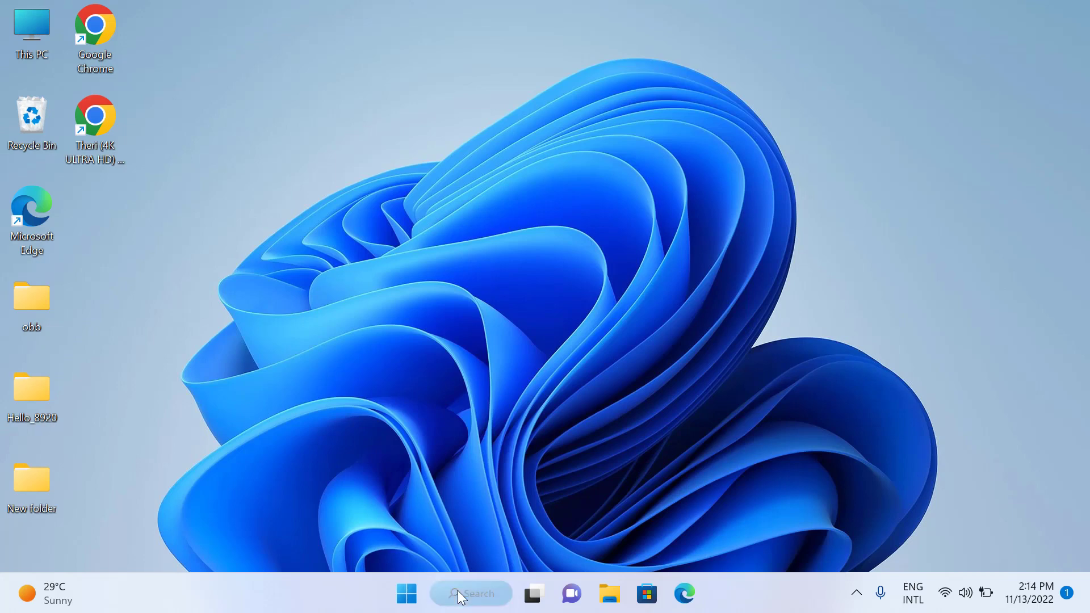
Step: Find and launch Android Studio
left_click(458, 594)
type("andro")
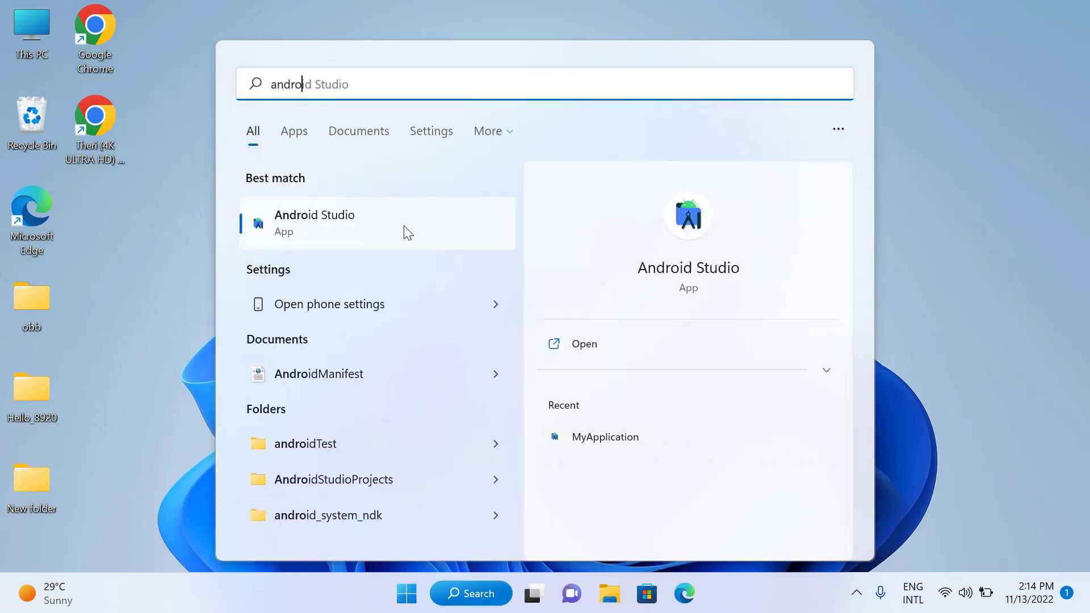
left_click(421, 218)
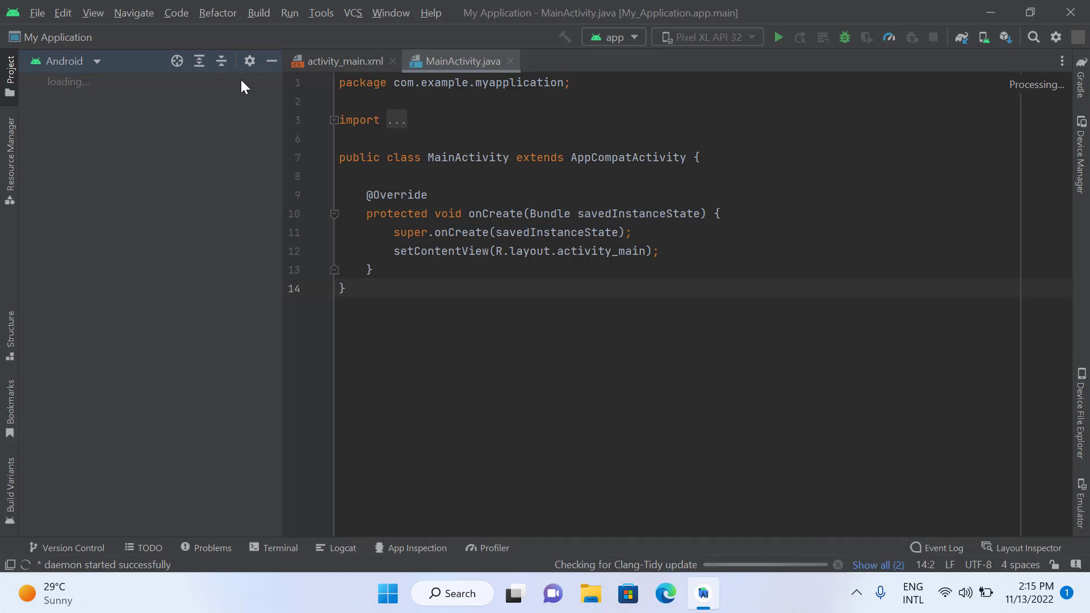
Step: Open the Menus and Toolbars page of the Appearance & Behavior settings
left_click(37, 13)
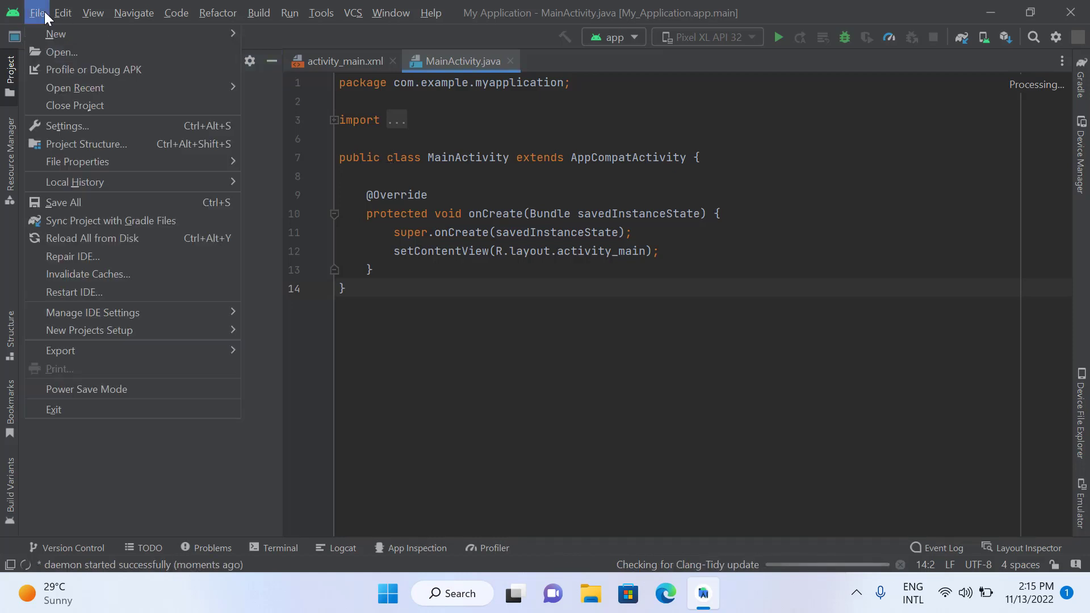
left_click(79, 121)
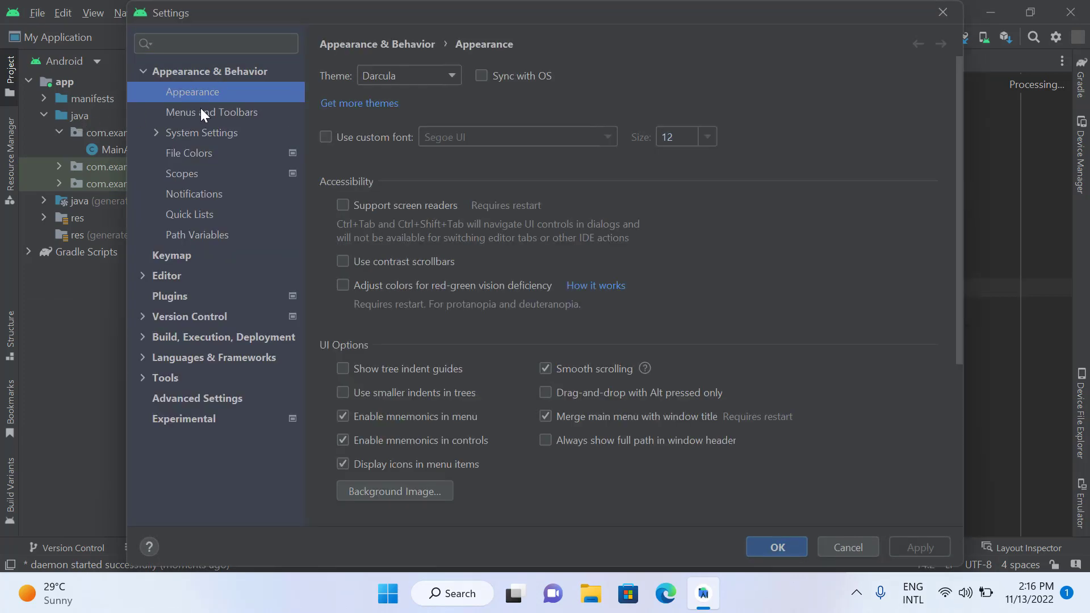
left_click(205, 113)
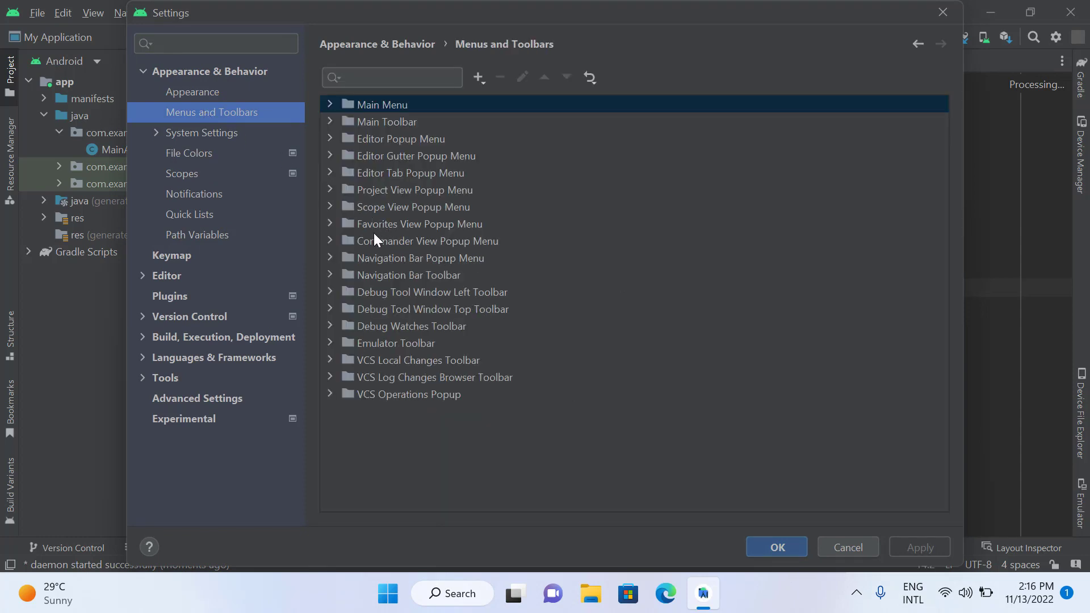
Step: Remove the SDK Manager action from the Android.SdkUpdates.NavBarToolBar group inside the Navigation Bar Toolbar's Android.NavBarToolBar
left_click(330, 277)
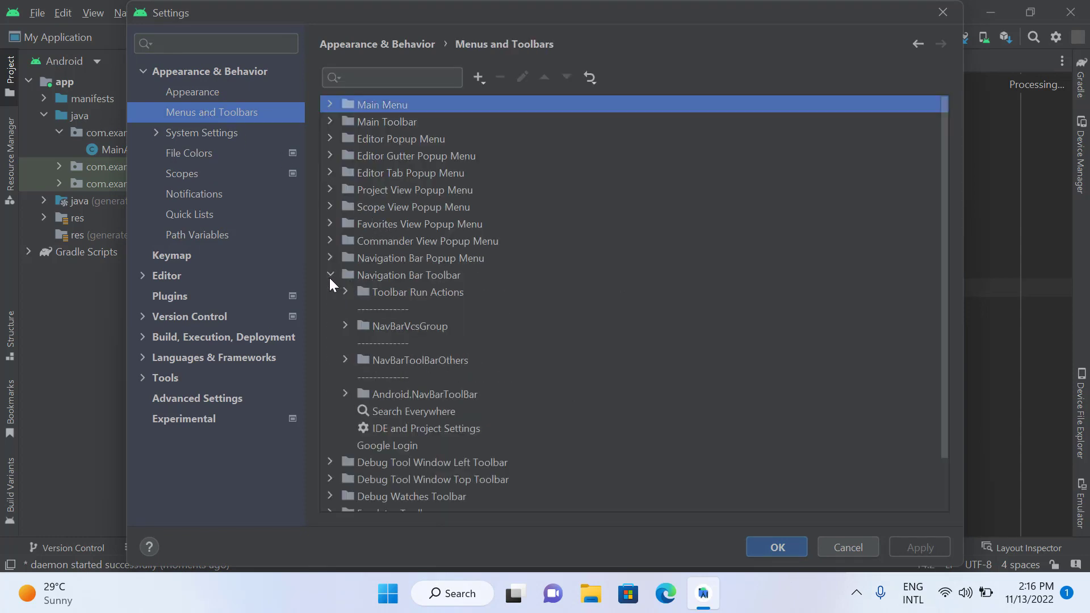
left_click(346, 394)
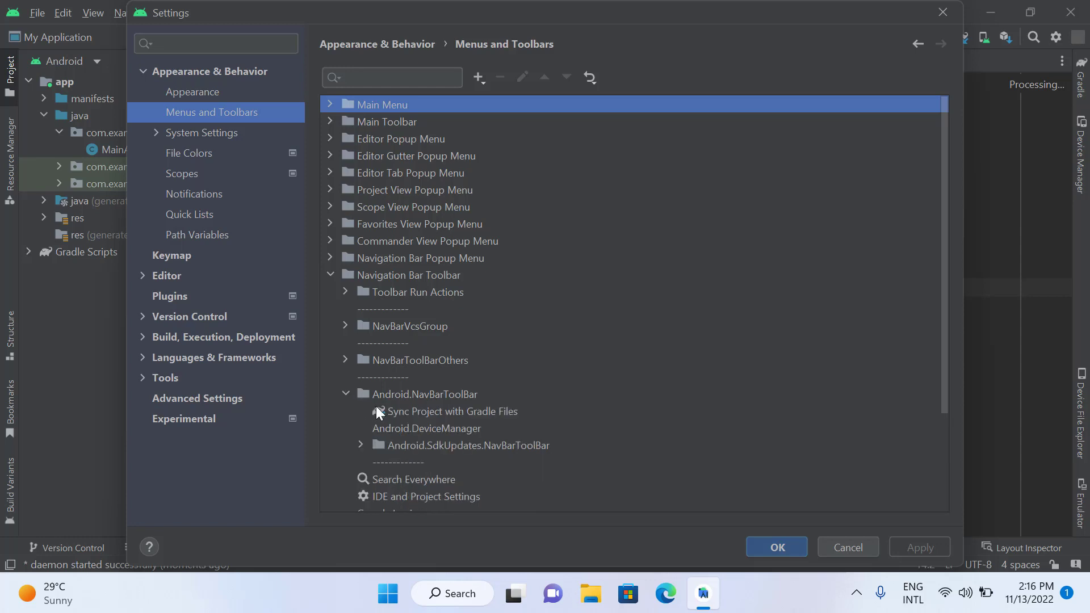
left_click(360, 446)
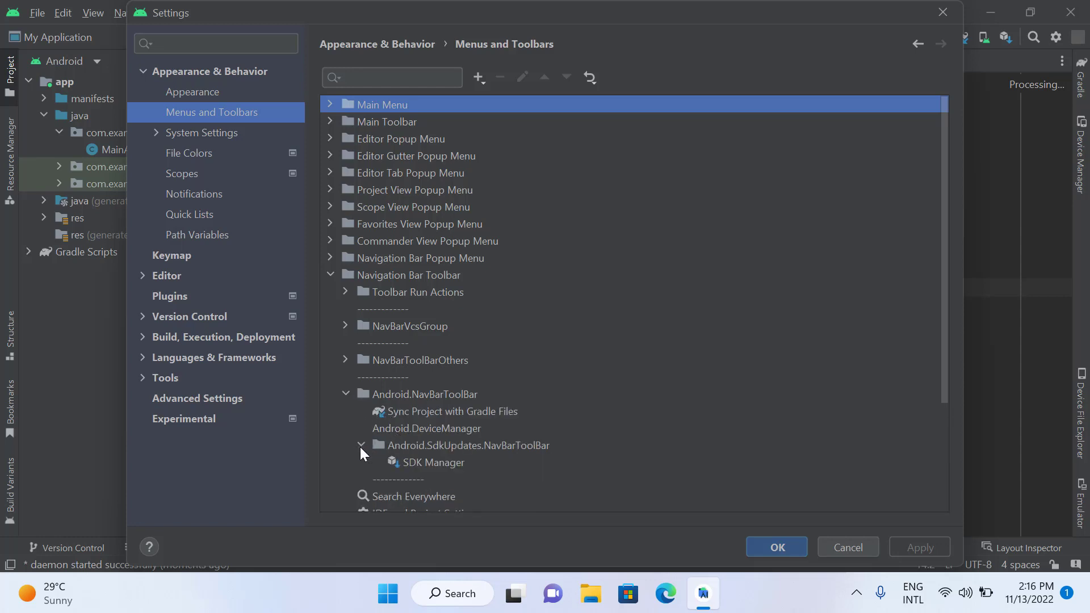
left_click(411, 446)
left_click(441, 463)
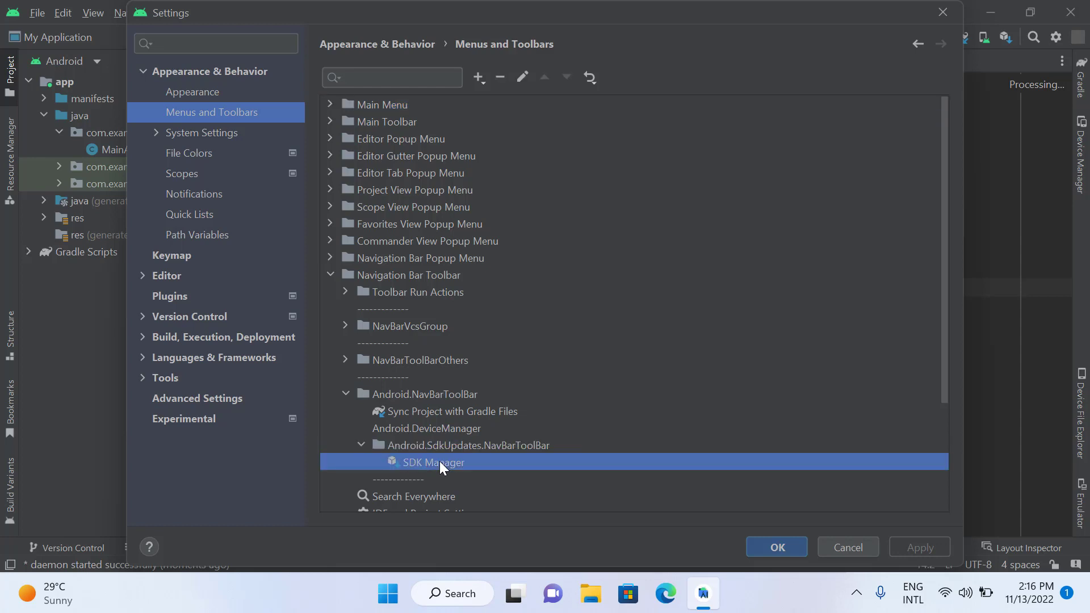
left_click(500, 77)
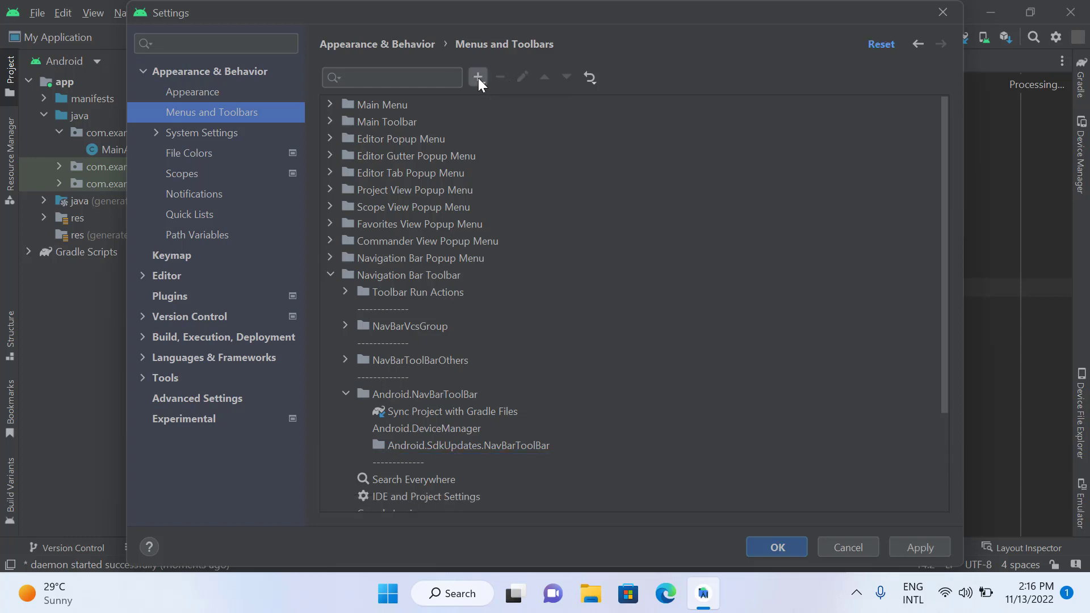
Step: Add the Virtual Device Manager action after Android.SdkUpdates.NavBarToolBar in the Navigation Bar Toolbar, and apply the settings
left_click(478, 77)
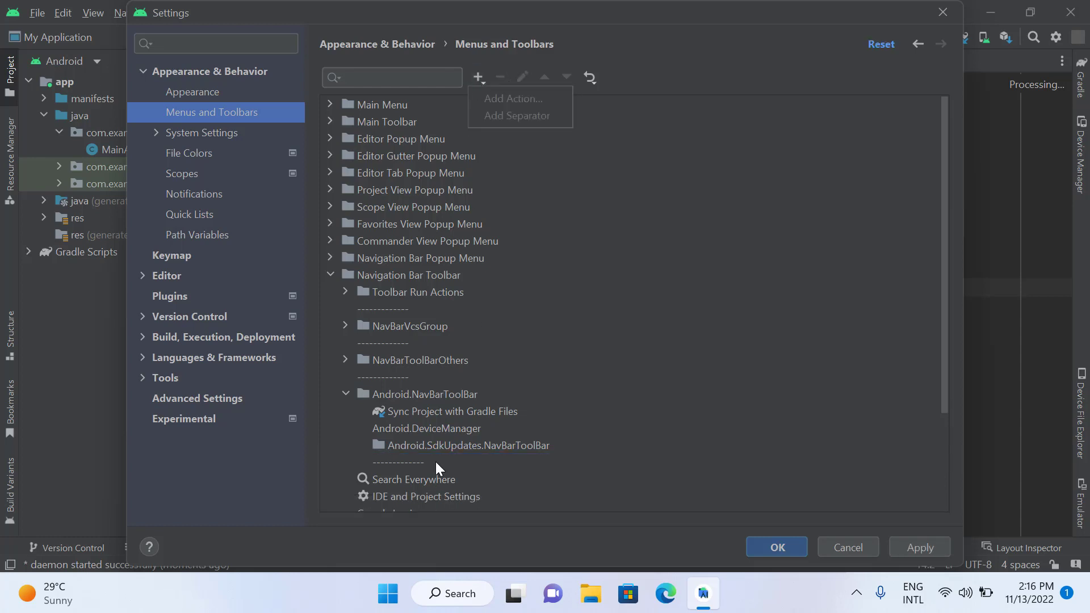
left_click(448, 447)
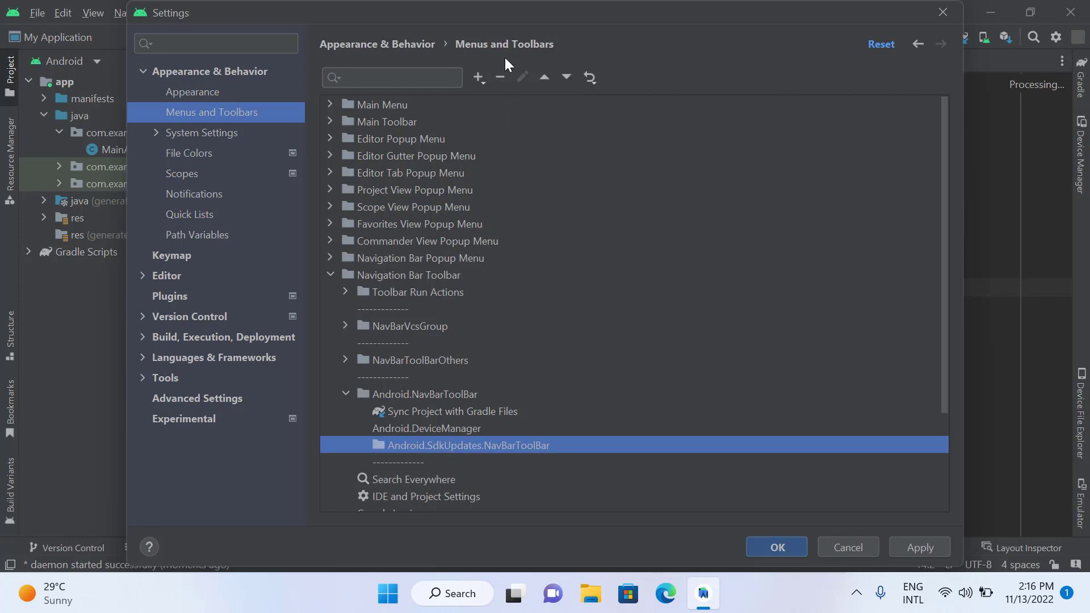
left_click(476, 74)
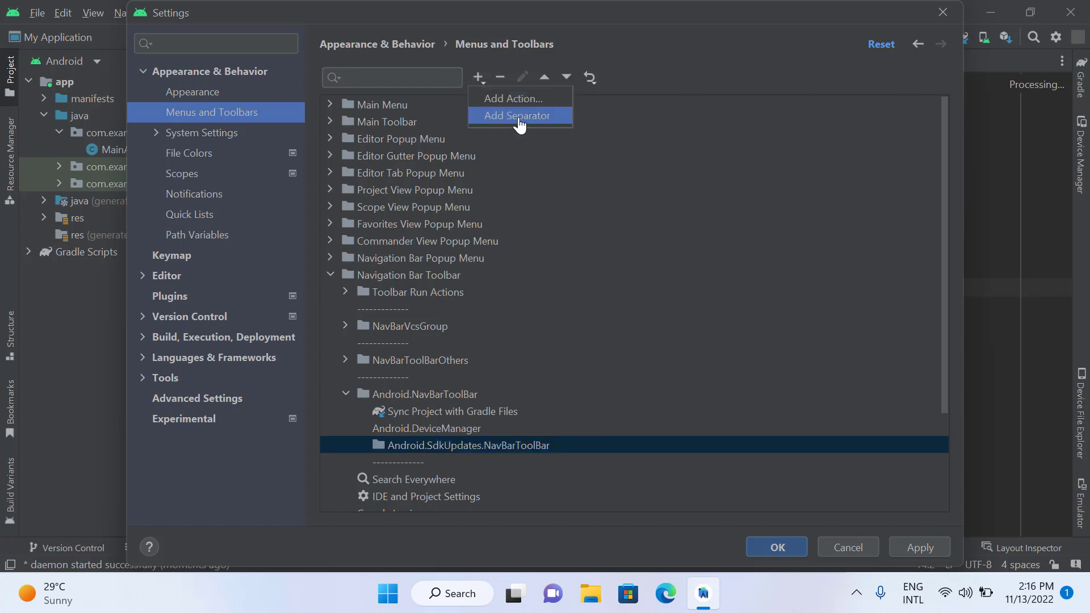
left_click(501, 101)
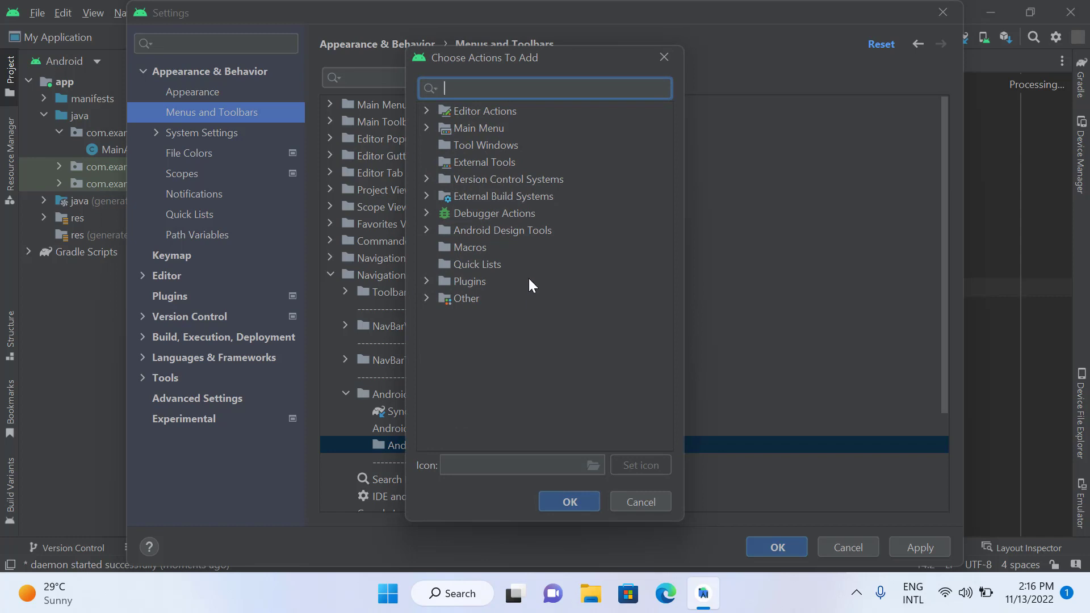
type("vir")
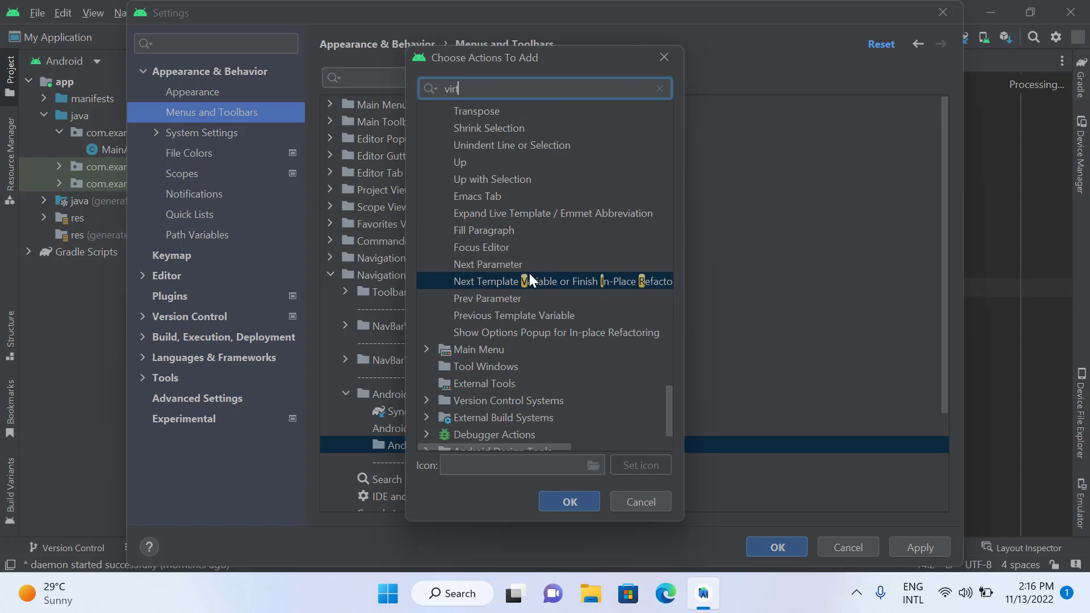
type("tual")
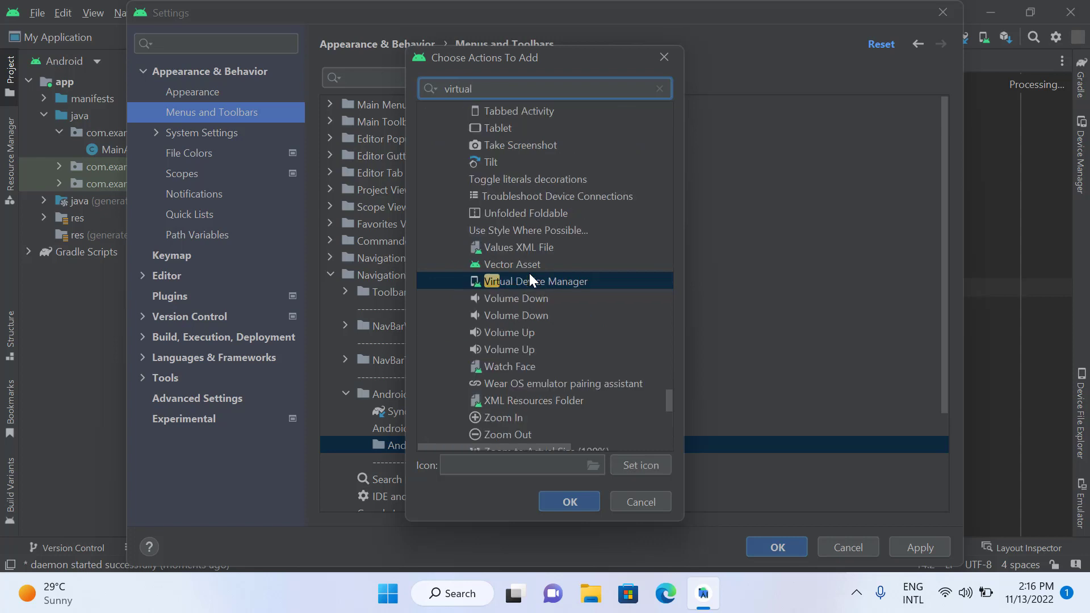
left_click(526, 283)
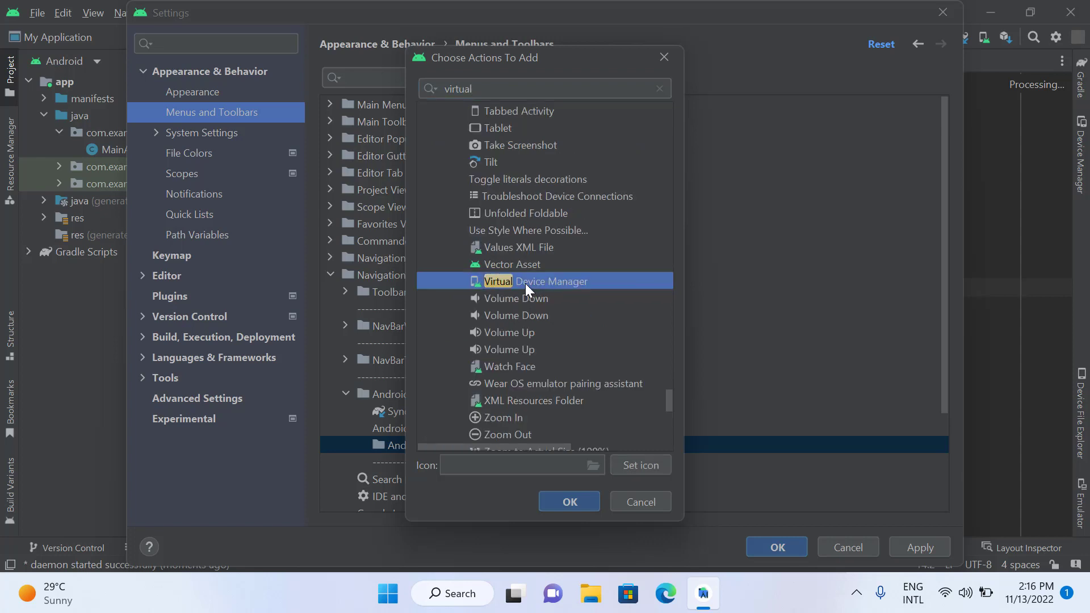
left_click(570, 502)
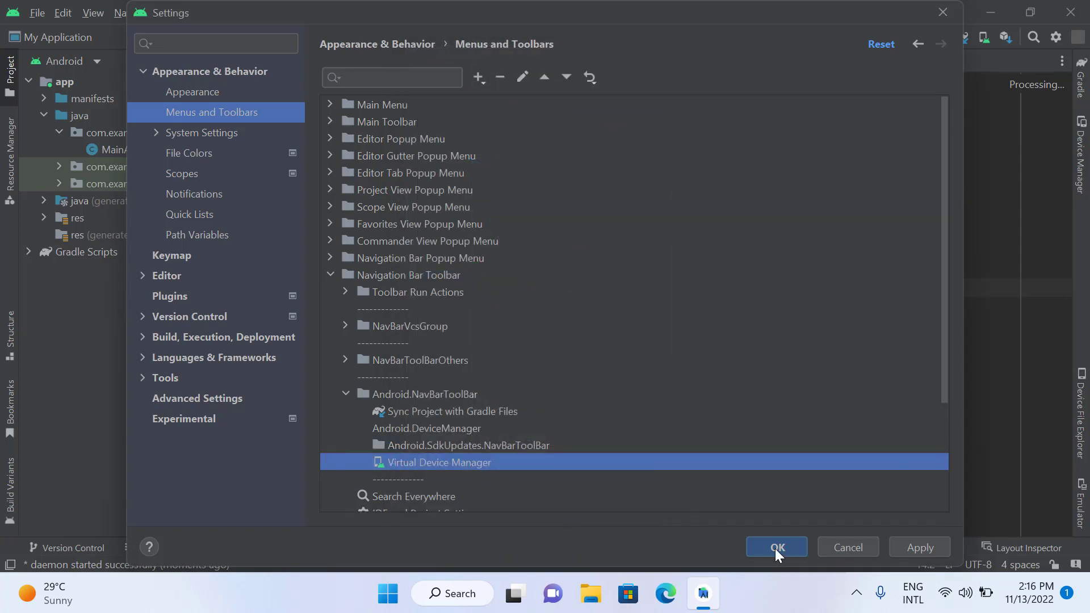
left_click(923, 549)
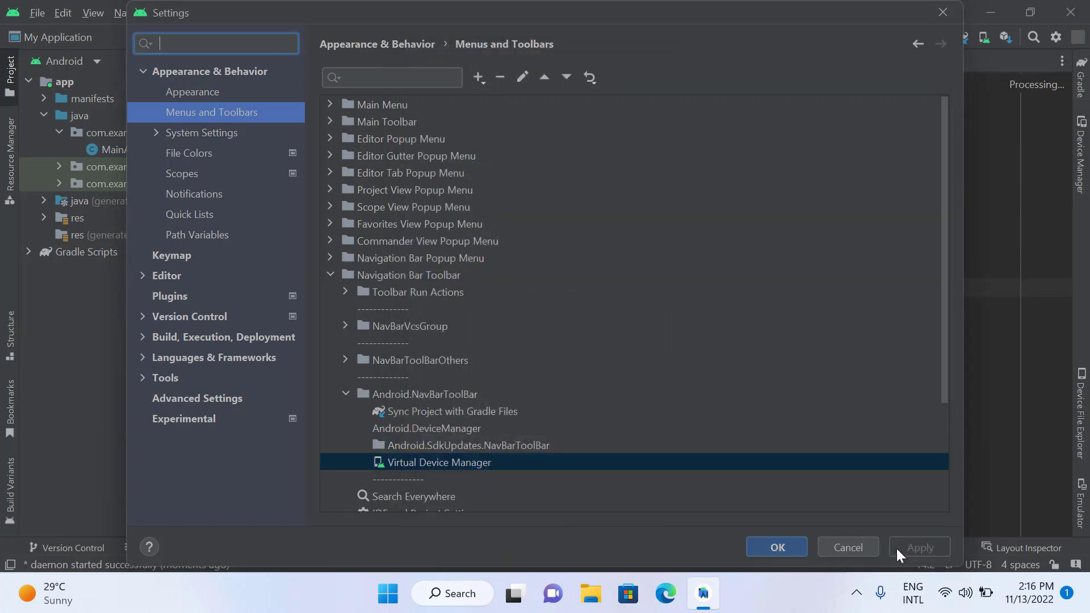
left_click(776, 549)
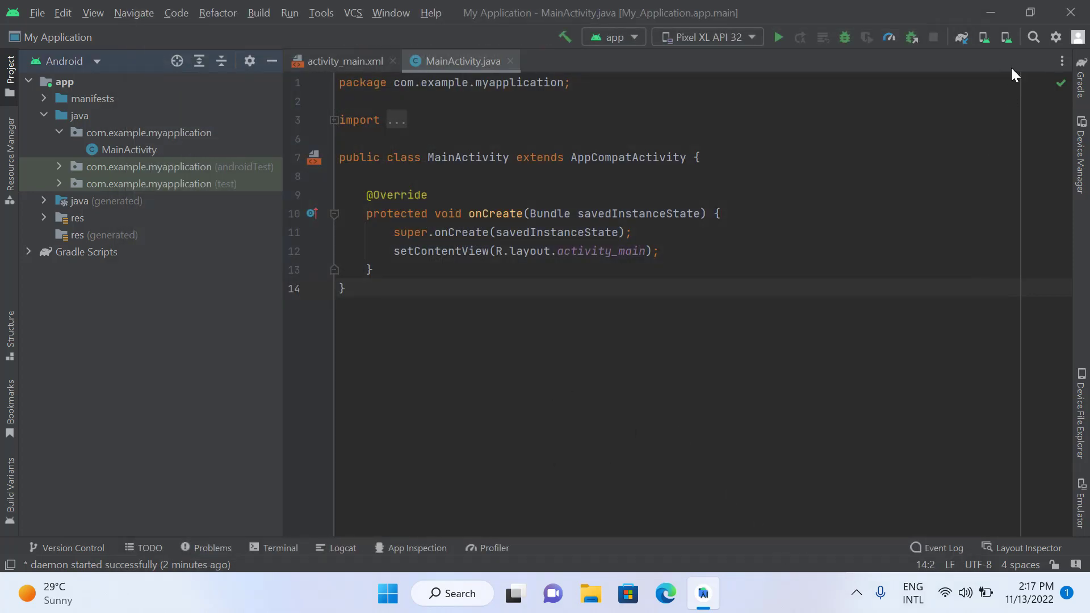
Step: View the virtual devices in the Virtual Device Manager window and in the docked Device Manager, closing each again
left_click(1005, 38)
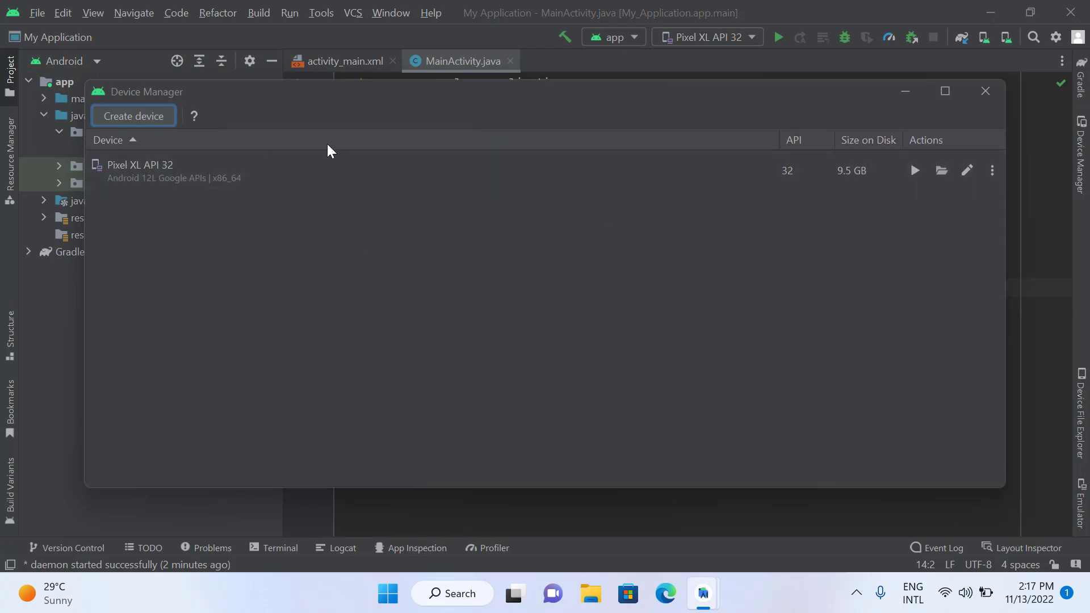
left_click(984, 90)
left_click(982, 37)
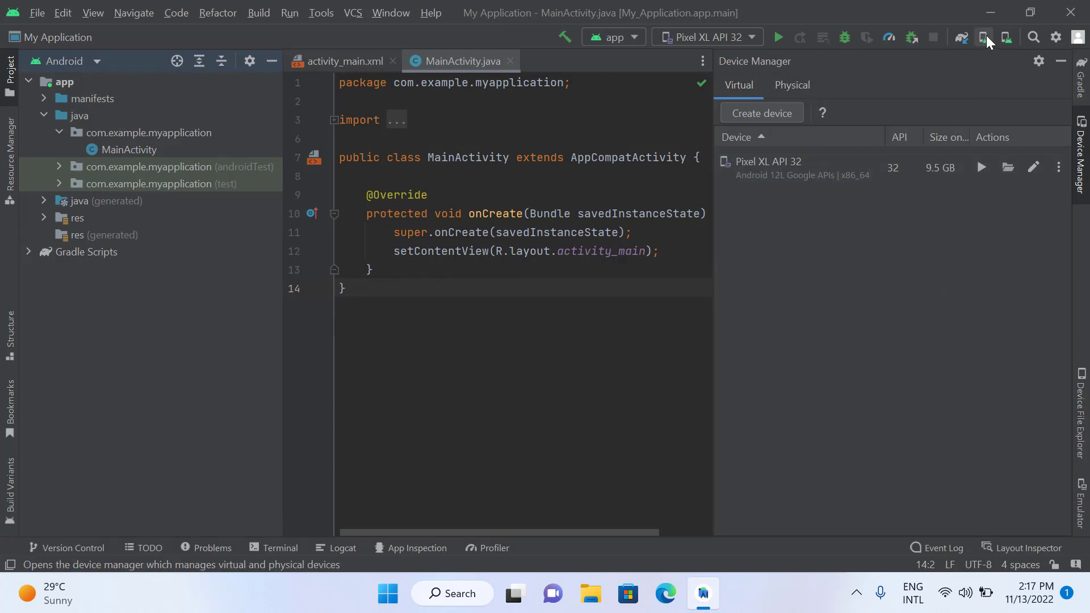
left_click(1058, 63)
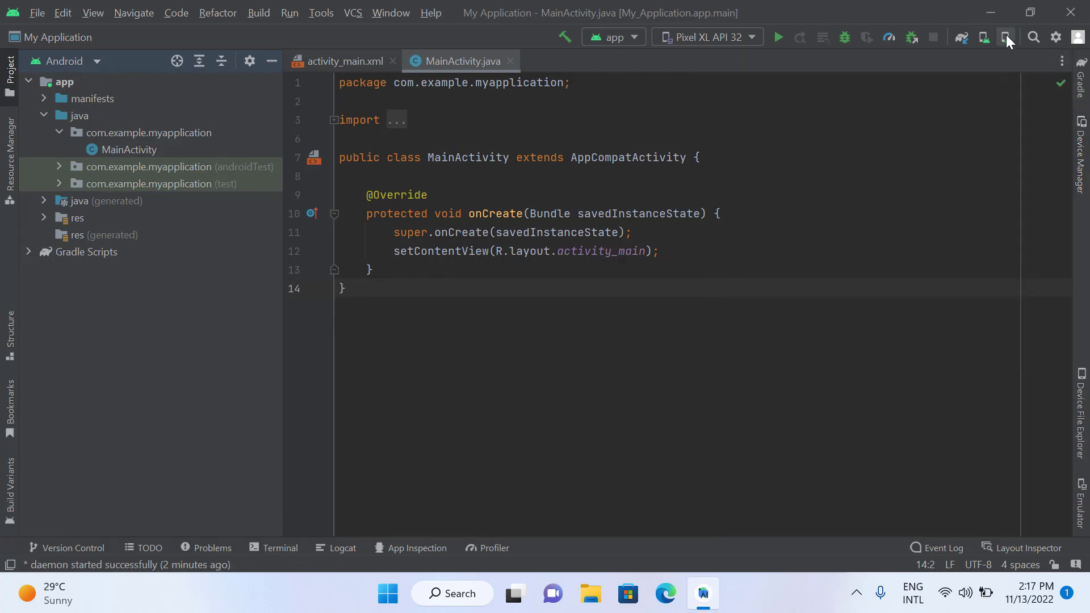
Step: Start a new virtual device in the Virtual Device Manager with the Pixel XL phone definition and proceed to the system image selection
left_click(1006, 37)
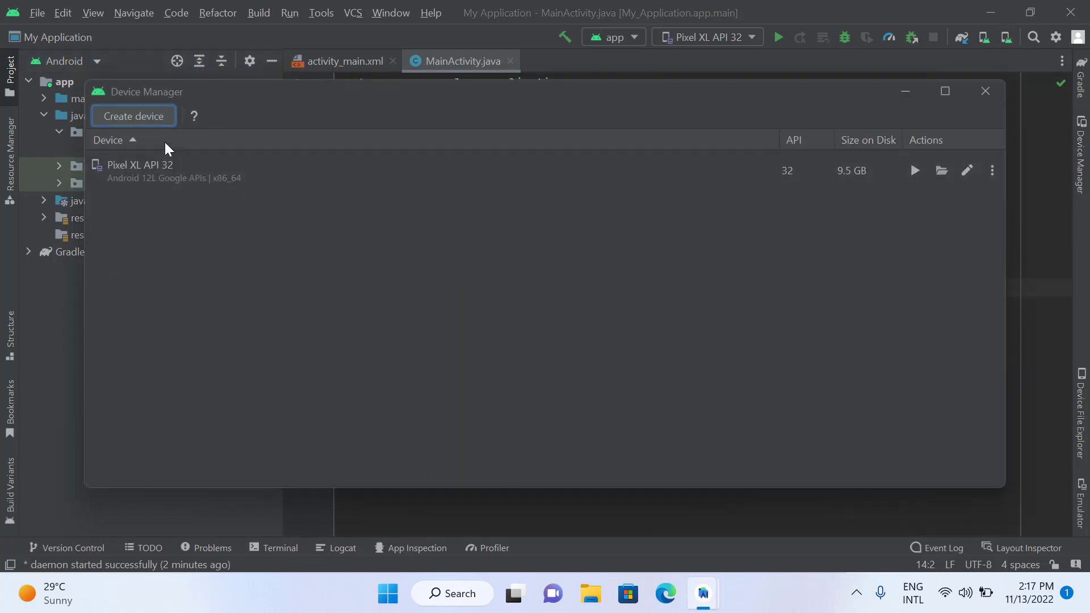
left_click(128, 117)
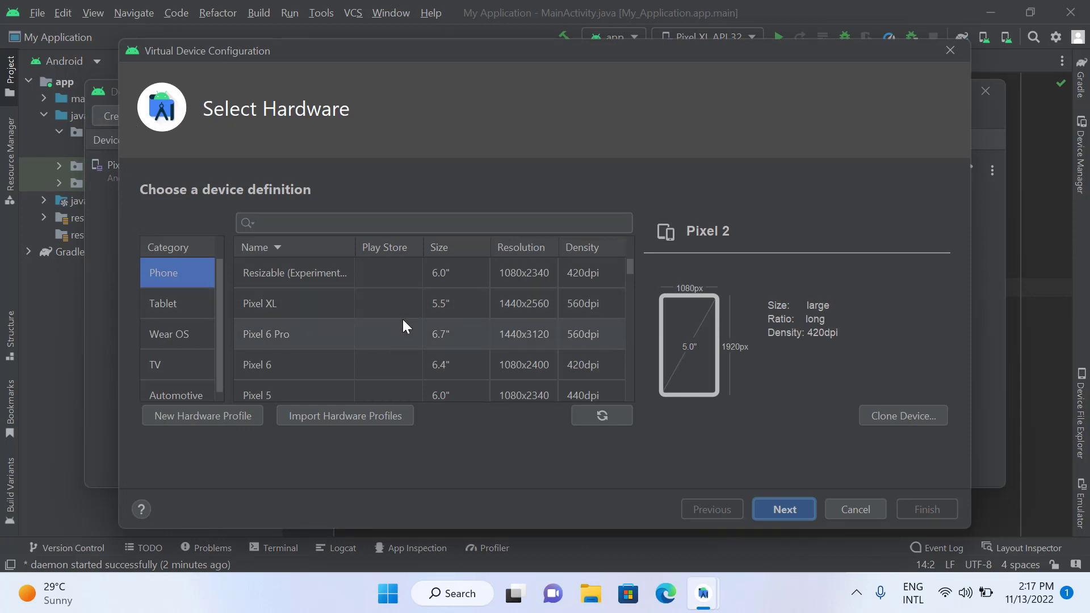
left_click(262, 305)
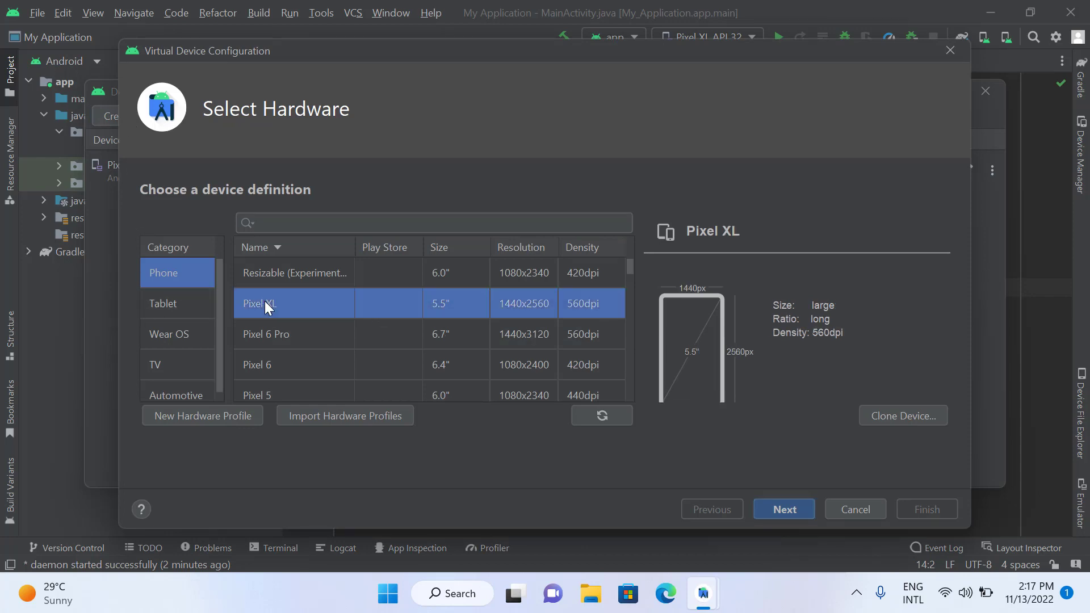
left_click(784, 510)
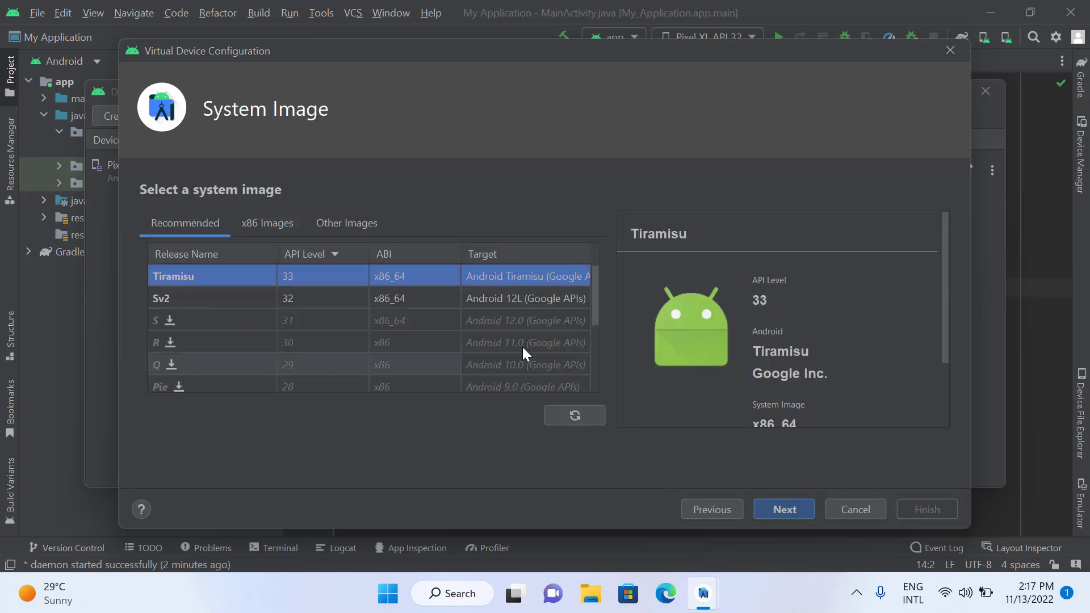
Step: Download the S system image (API level 31, x86_64, Android 12.0 Google APIs) and select it for the virtual device
left_click(169, 322)
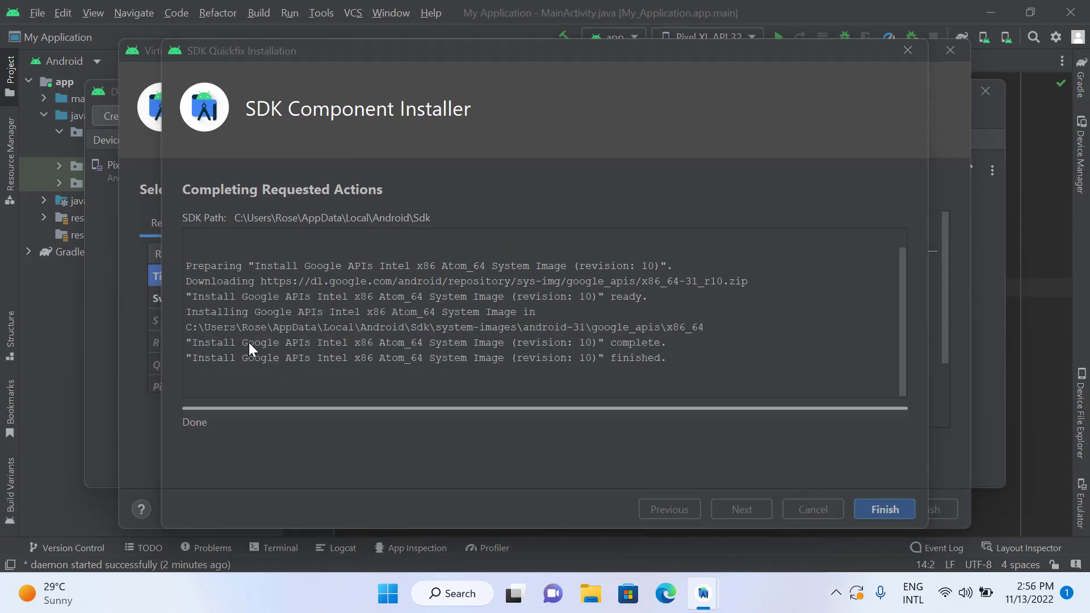
left_click(870, 513)
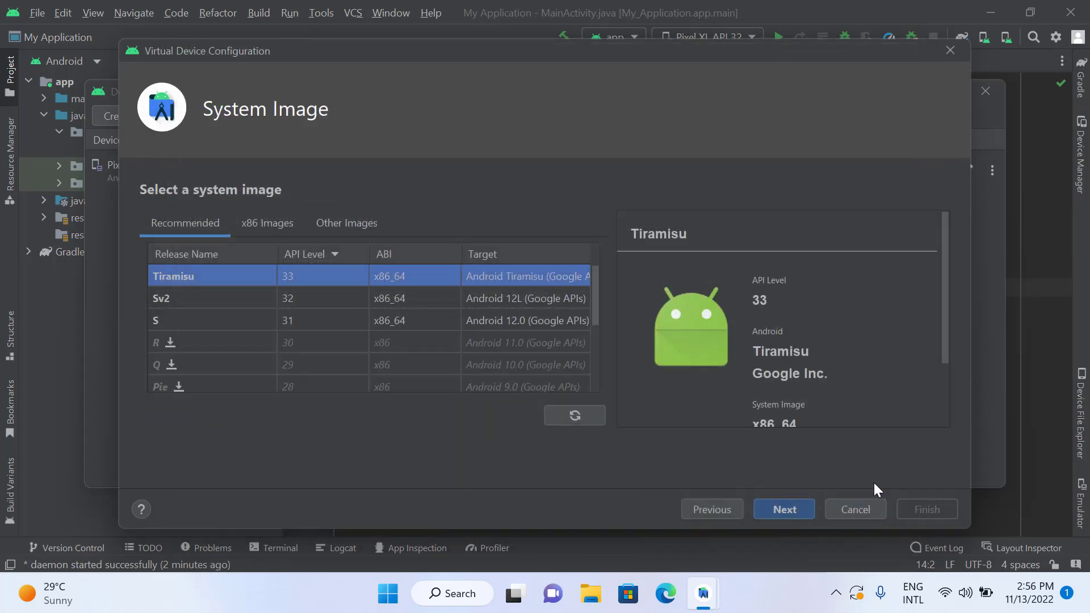
left_click(173, 322)
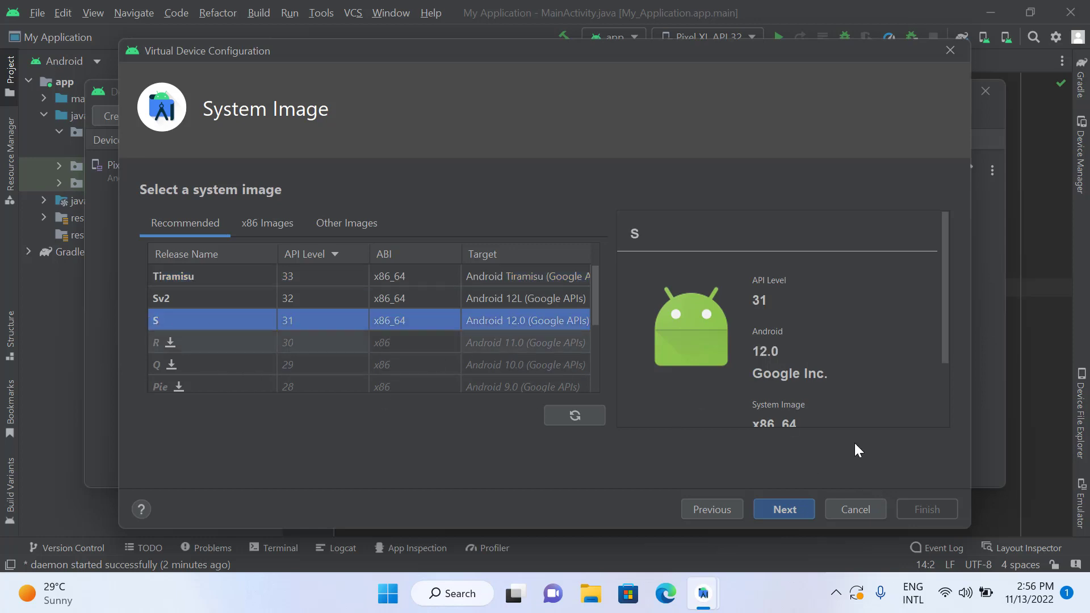
Step: Create the Pixel XL API 31 virtual device from the selected system image with Portrait startup orientation
left_click(778, 510)
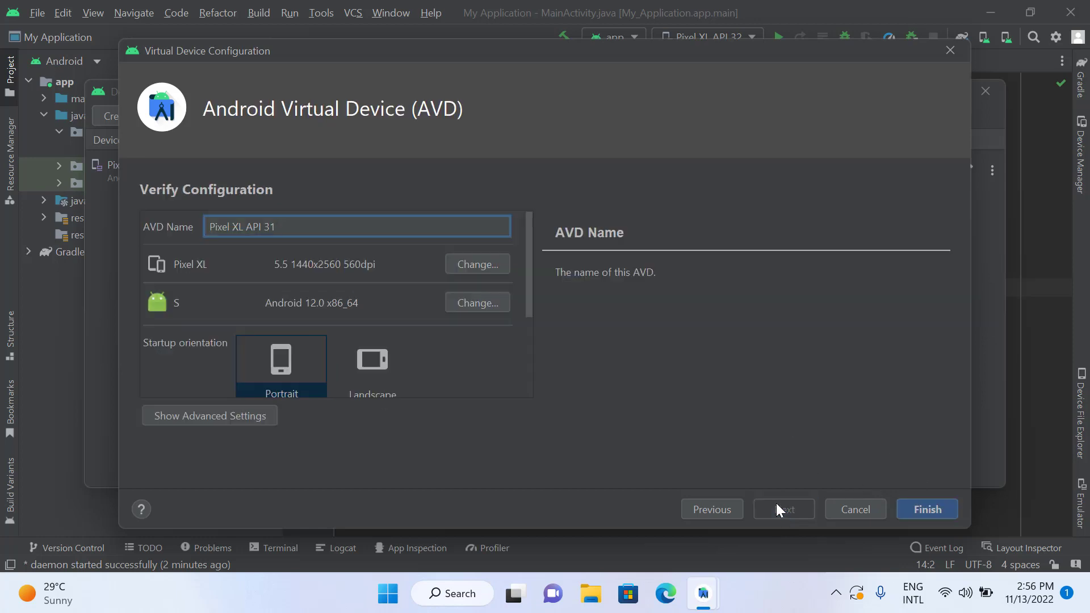
left_click(293, 367)
left_click(918, 509)
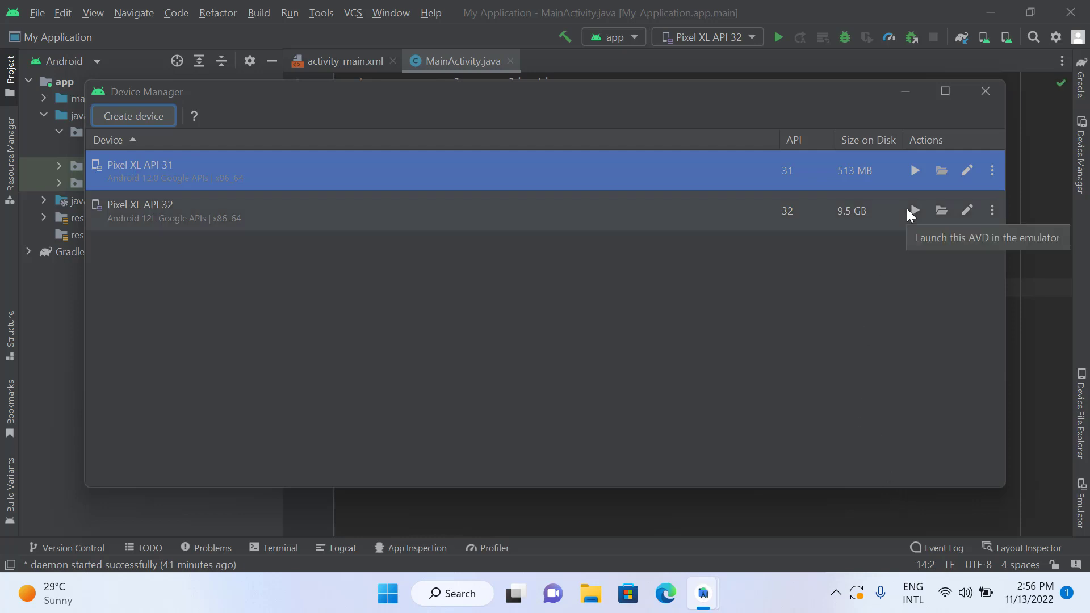
Step: Launch the Pixel XL API 31 virtual device in the emulator and run the app on it as the target device
left_click(915, 171)
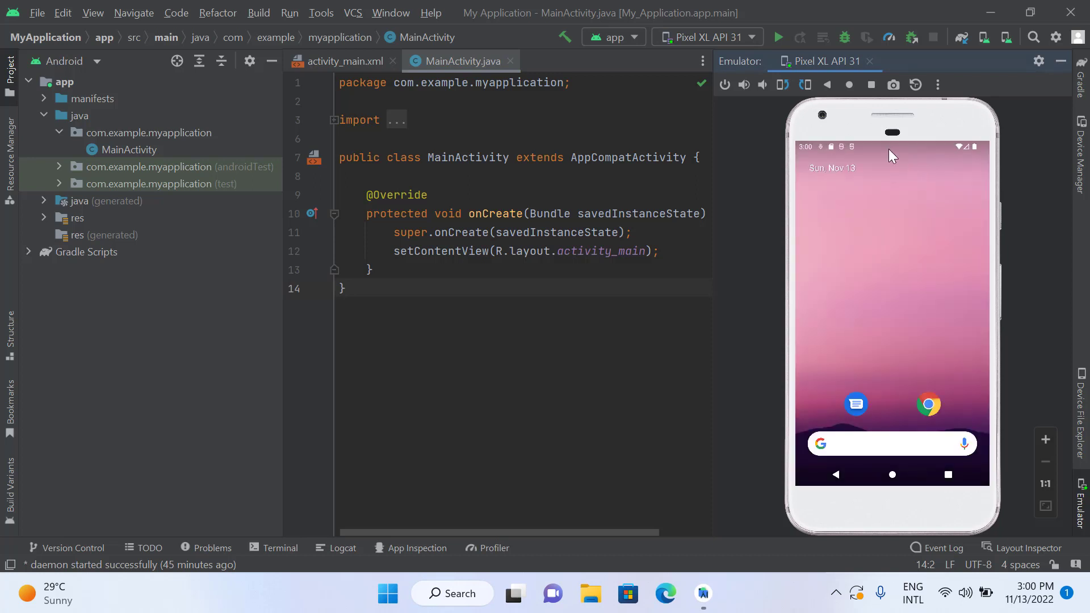
left_click(751, 36)
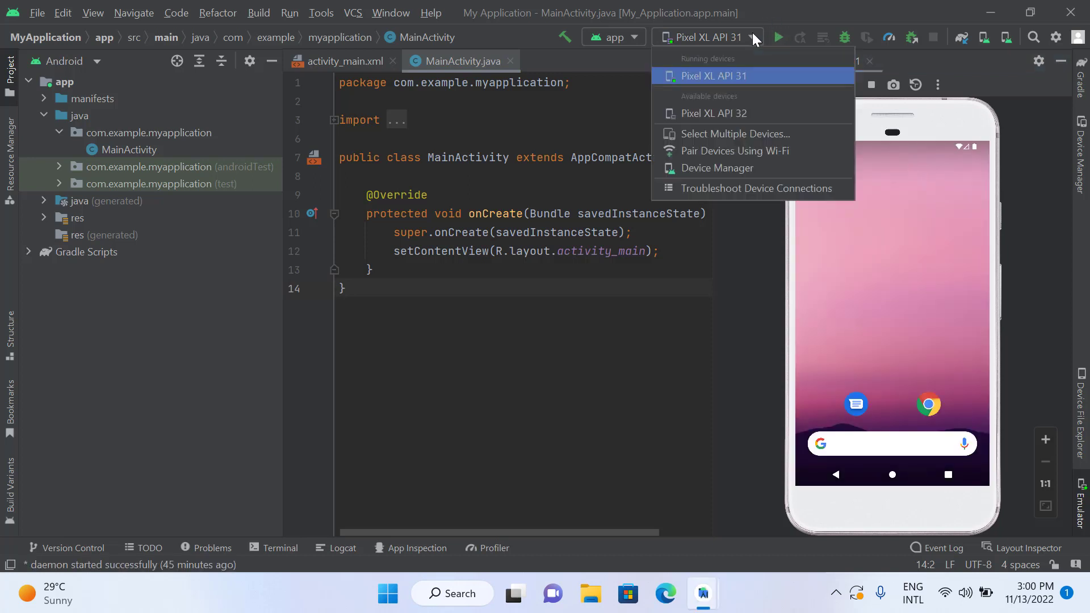
left_click(735, 78)
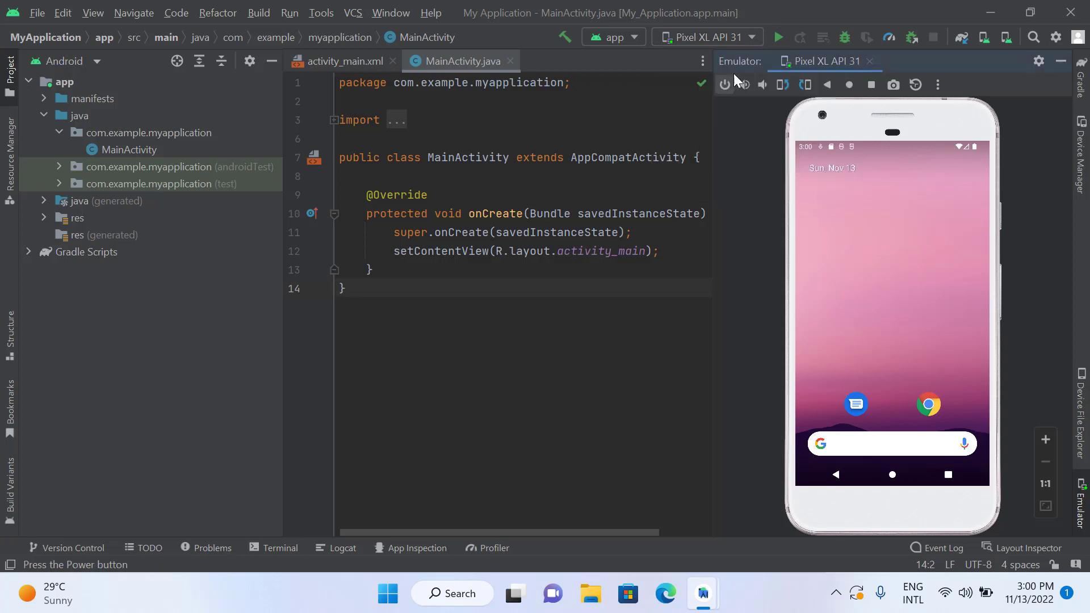
left_click(781, 39)
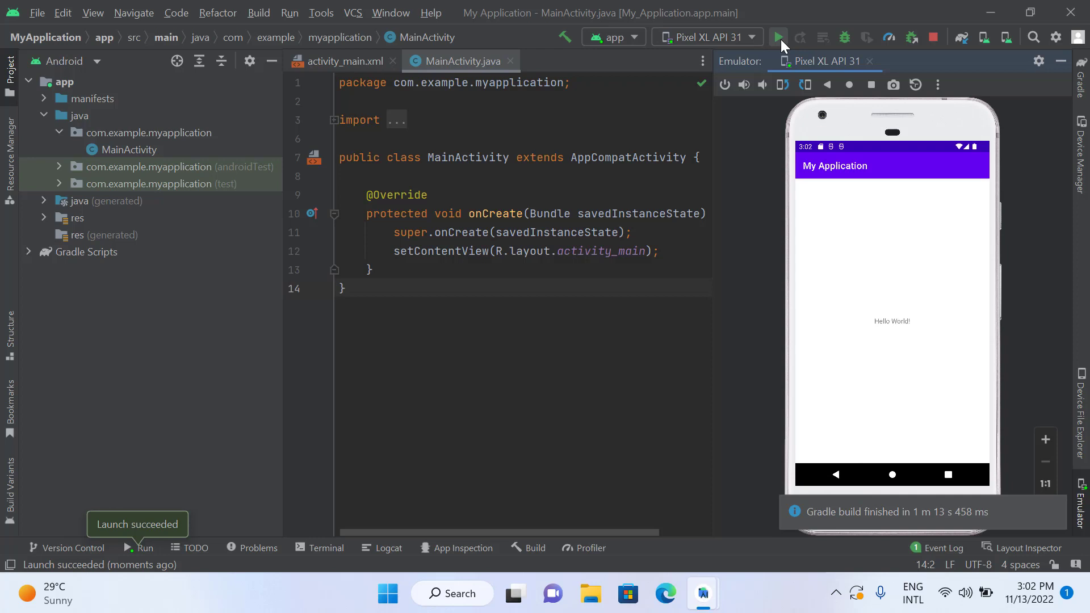
left_click(778, 38)
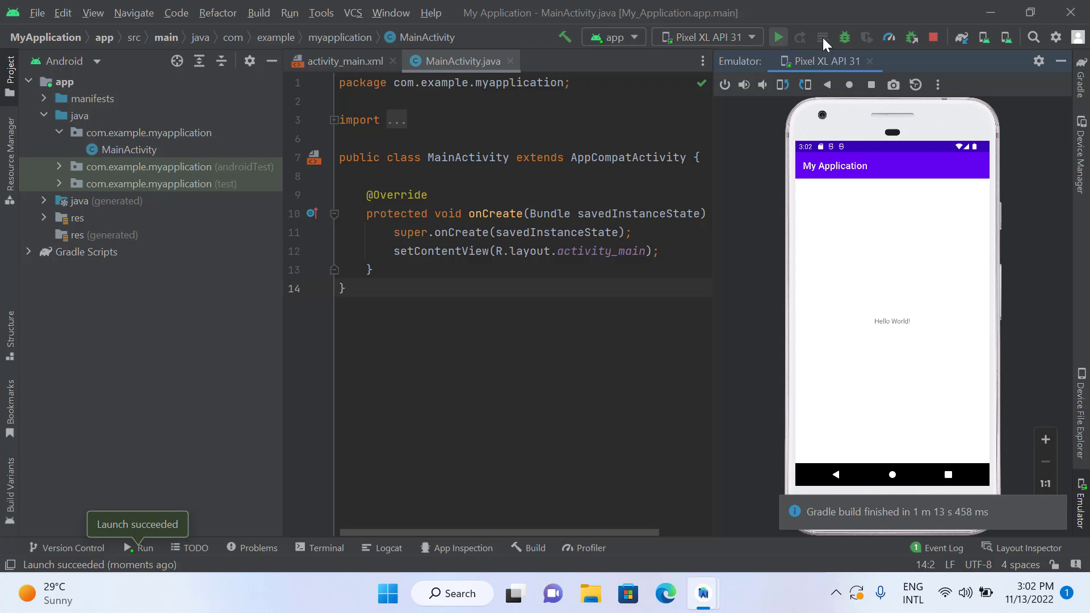
Step: Stop the running app and shut down the Pixel XL API 31 emulator, hiding the Emulator tool window
left_click(934, 37)
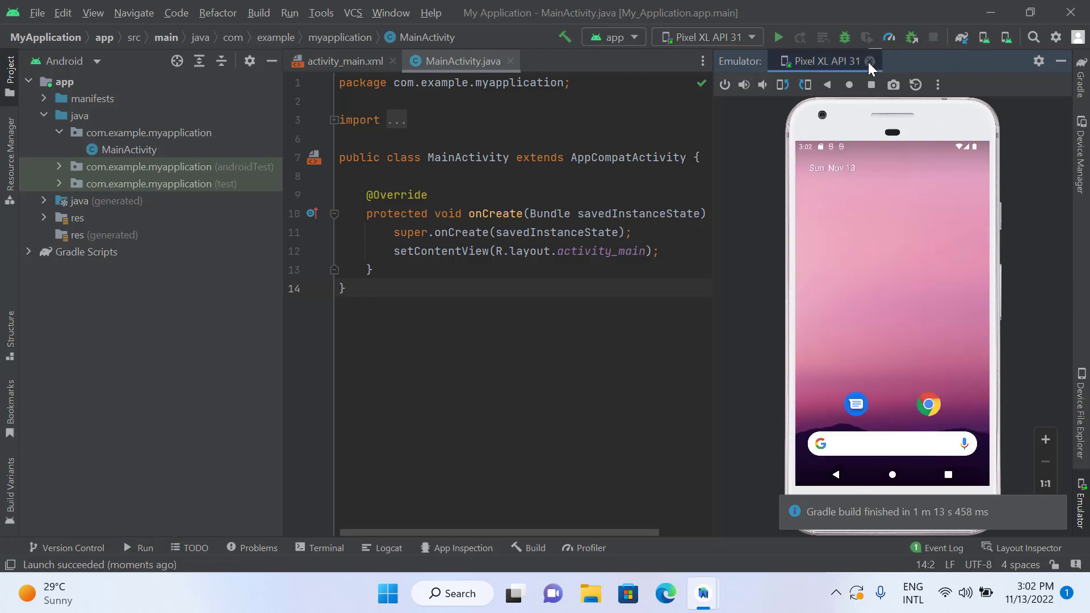
left_click(868, 62)
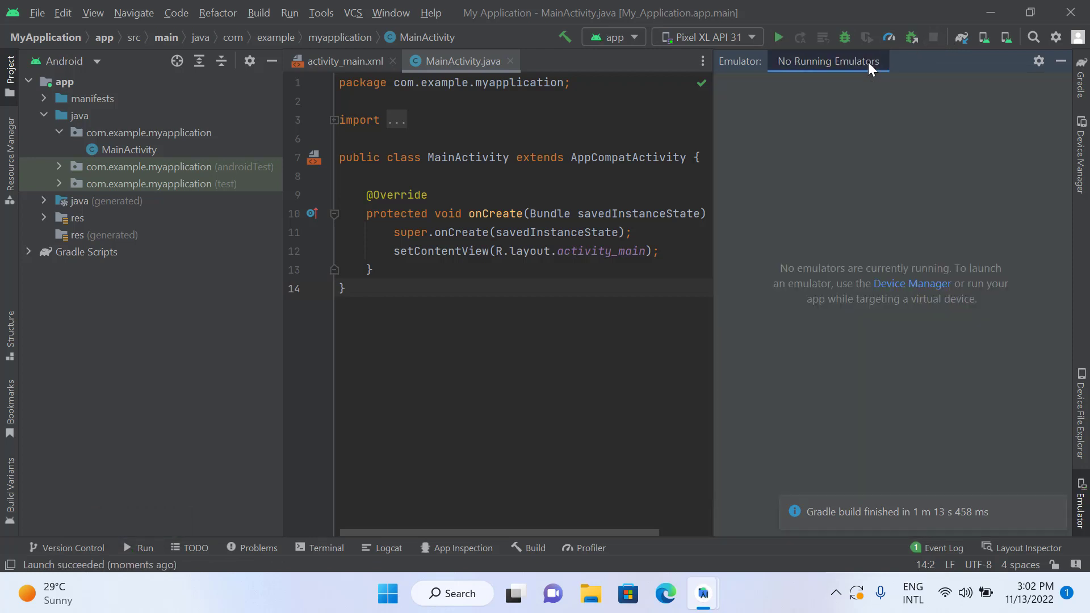
left_click(1060, 60)
Step: Exit Android Studio
left_click(1070, 13)
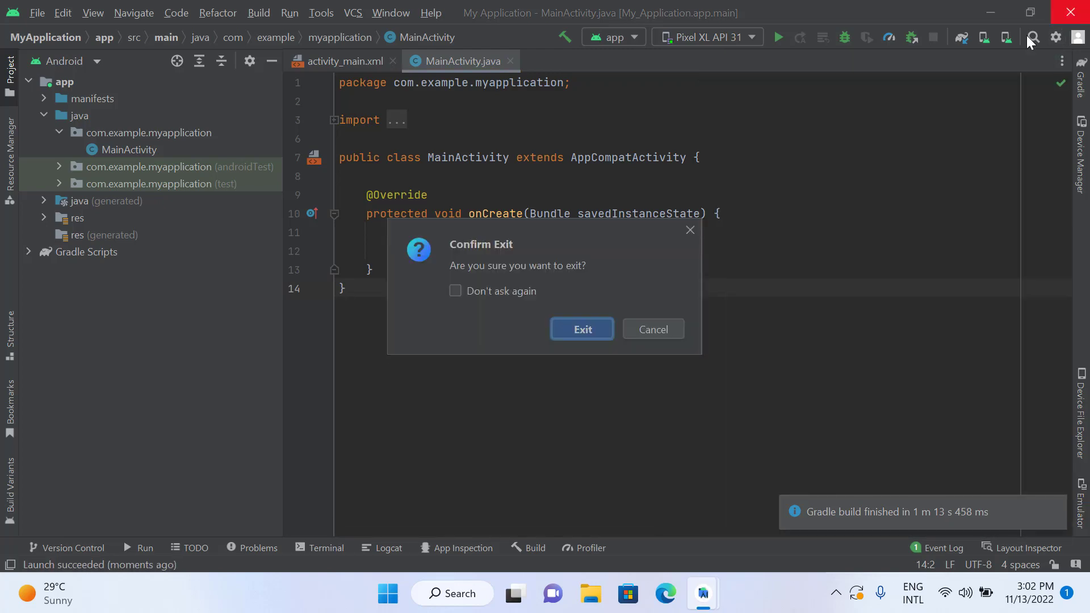